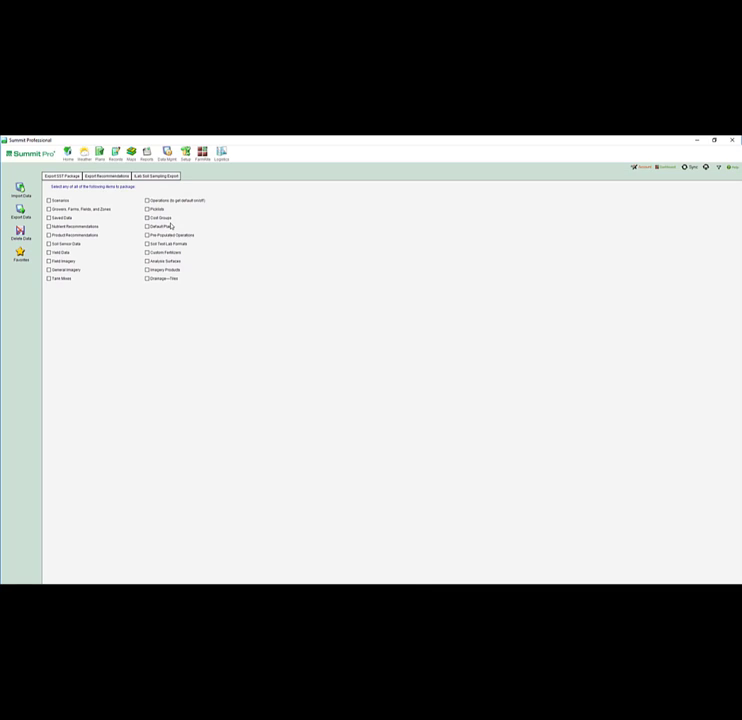
Step: Set up a commercial fertilizer recommendation export for the Raven Viper 4 controller and proceed to choosing recommendations
left_click(98, 176)
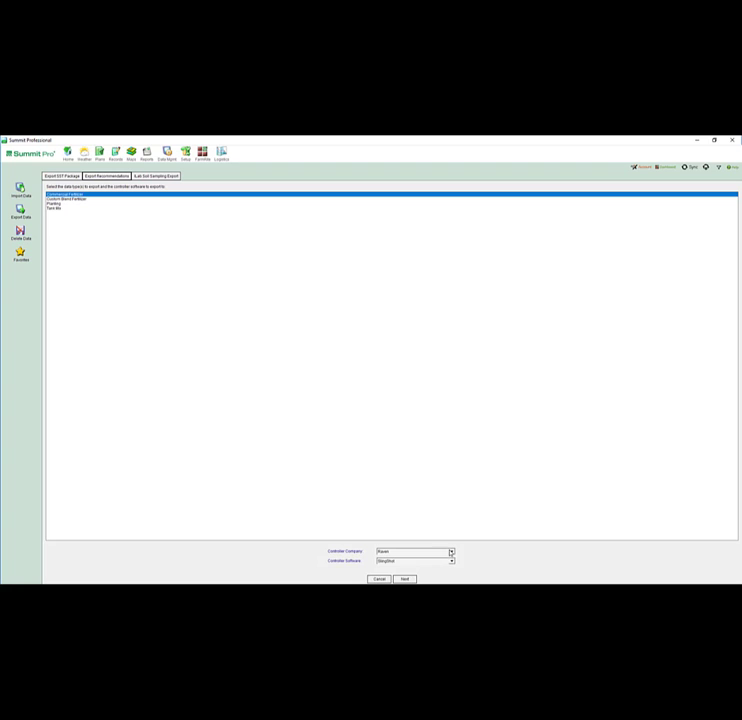
left_click(452, 552)
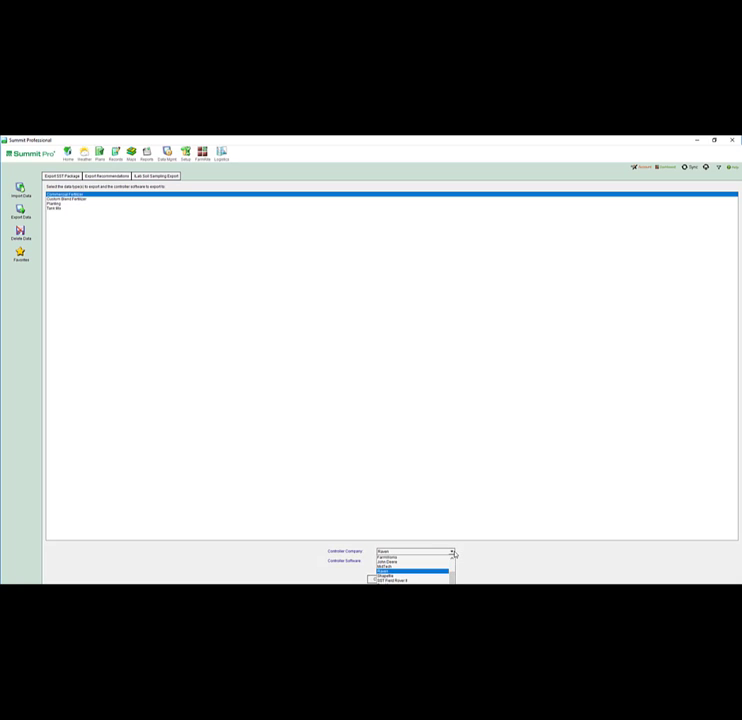
mouse_move(453, 580)
left_mouse_down()
mouse_move(454, 560)
mouse_move(453, 581)
left_mouse_up()
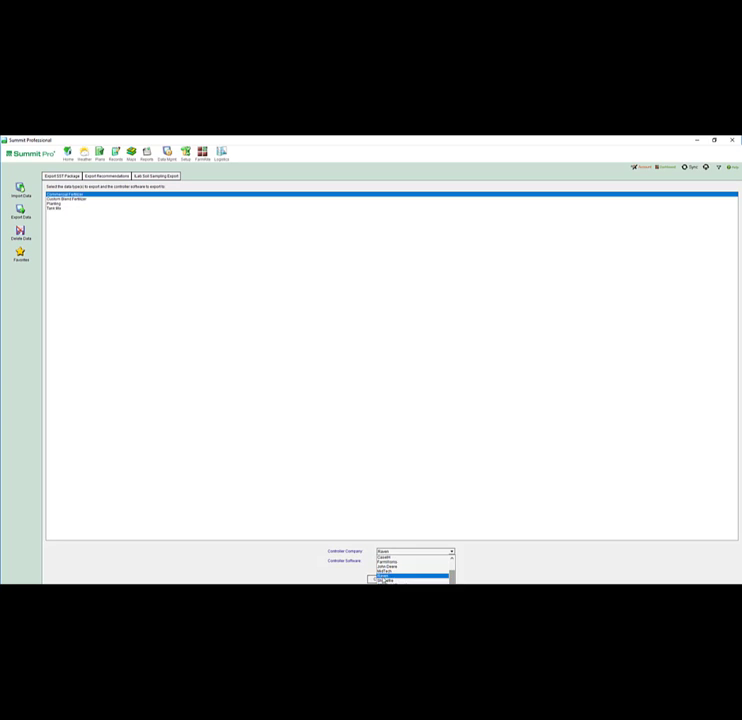
left_click(383, 577)
left_click(451, 561)
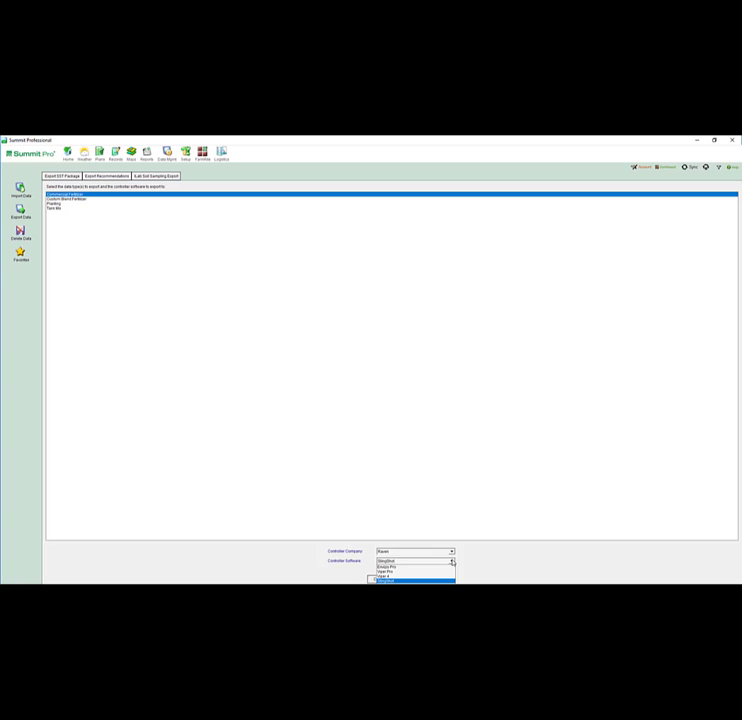
left_click(398, 577)
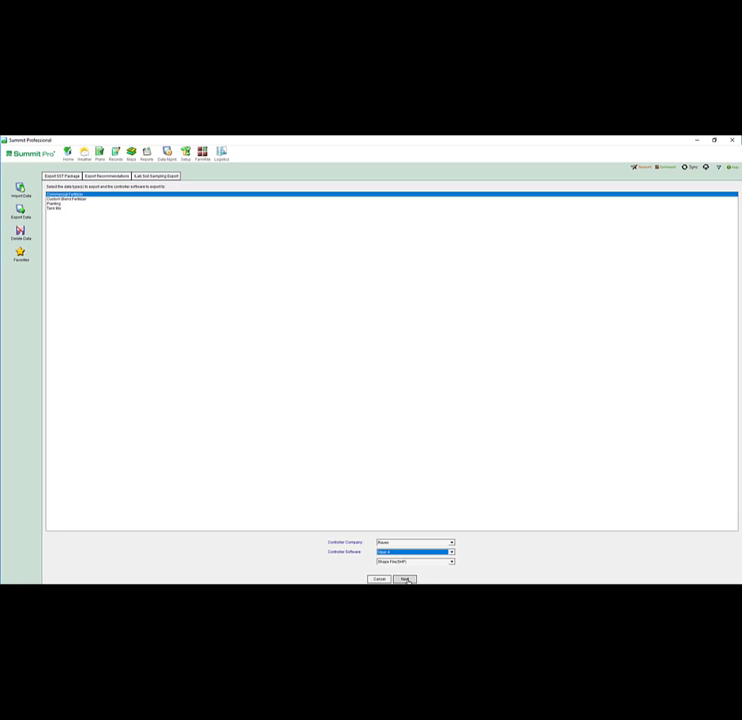
left_click(404, 579)
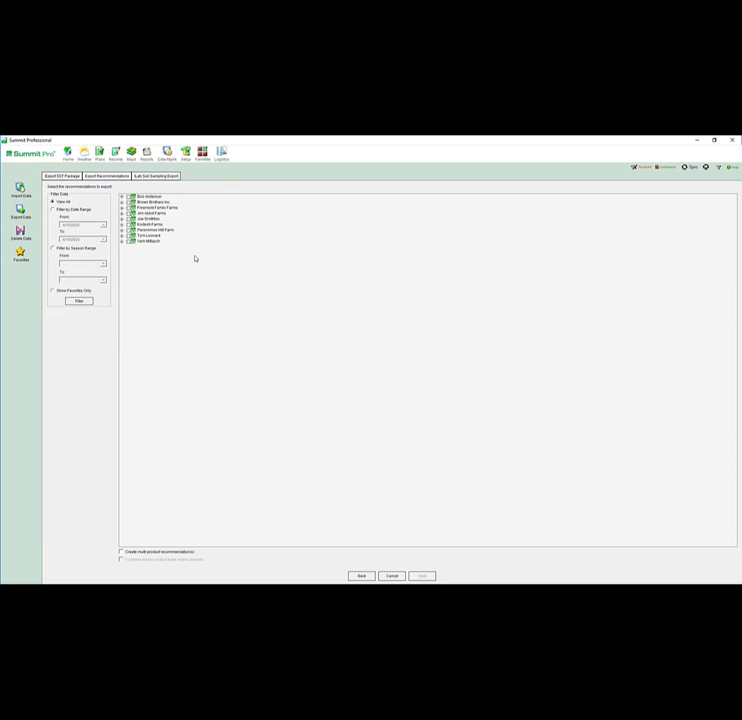
Step: Include the first 0-0-60 Potash Rec and the first Ag-65 Lime Rec of field 01 in the first grower's first farm
left_click(122, 197)
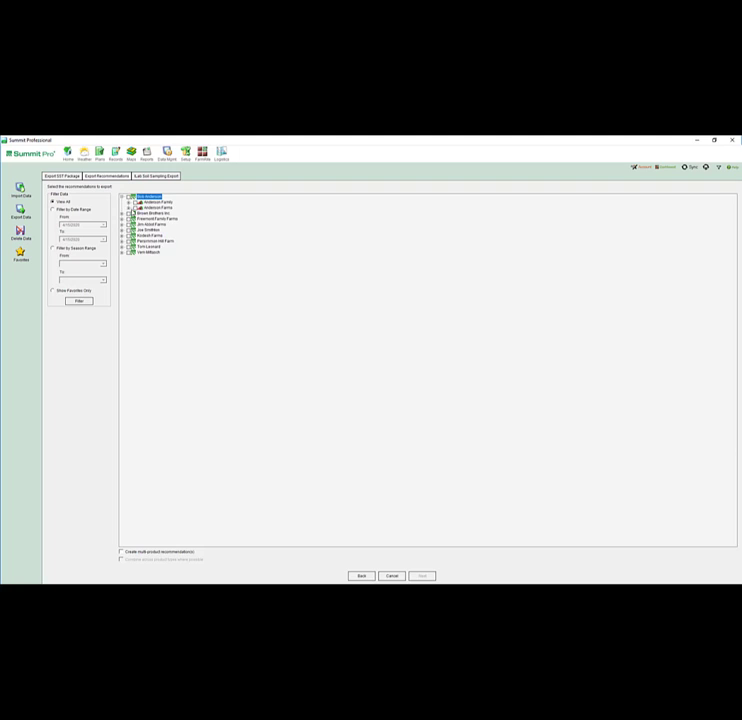
left_click(128, 202)
left_click(136, 207)
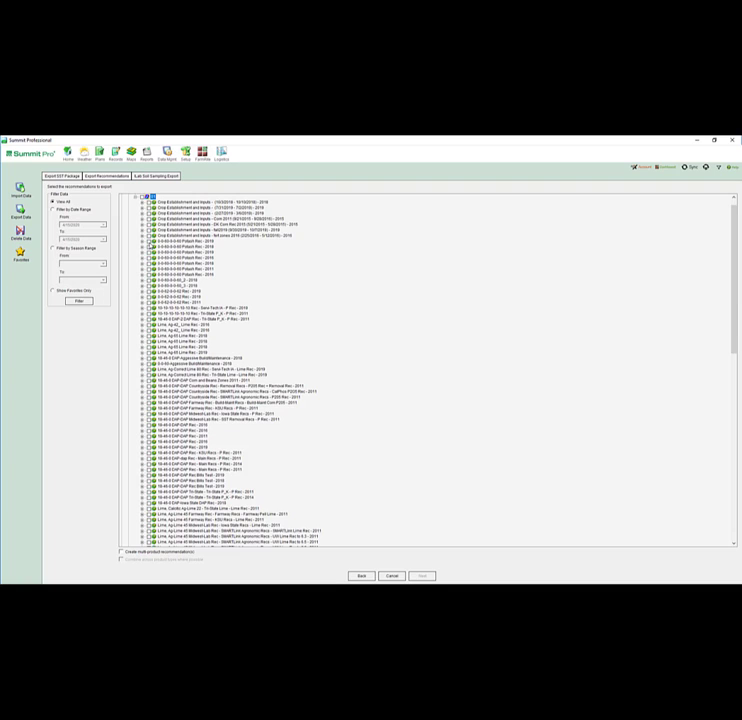
left_click(149, 241)
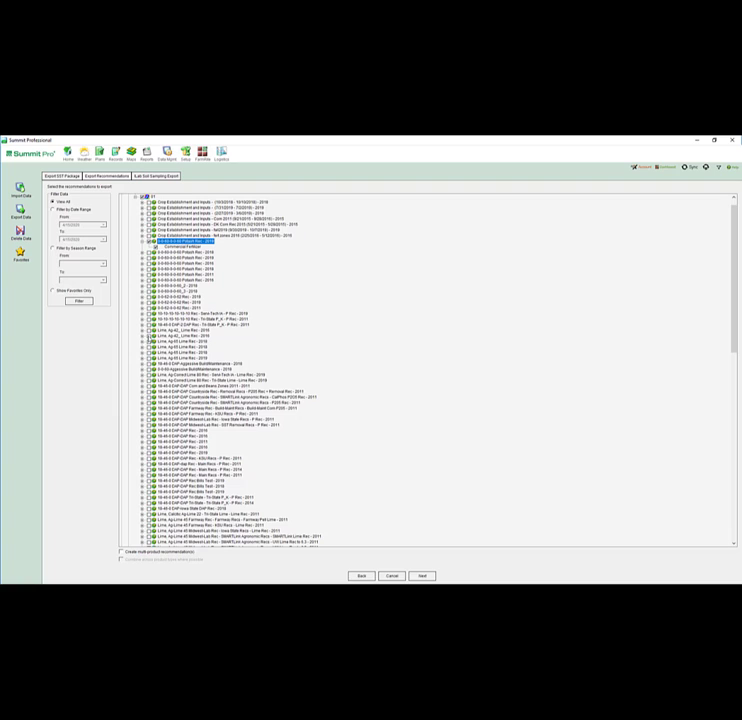
left_click(149, 341)
left_click(136, 197)
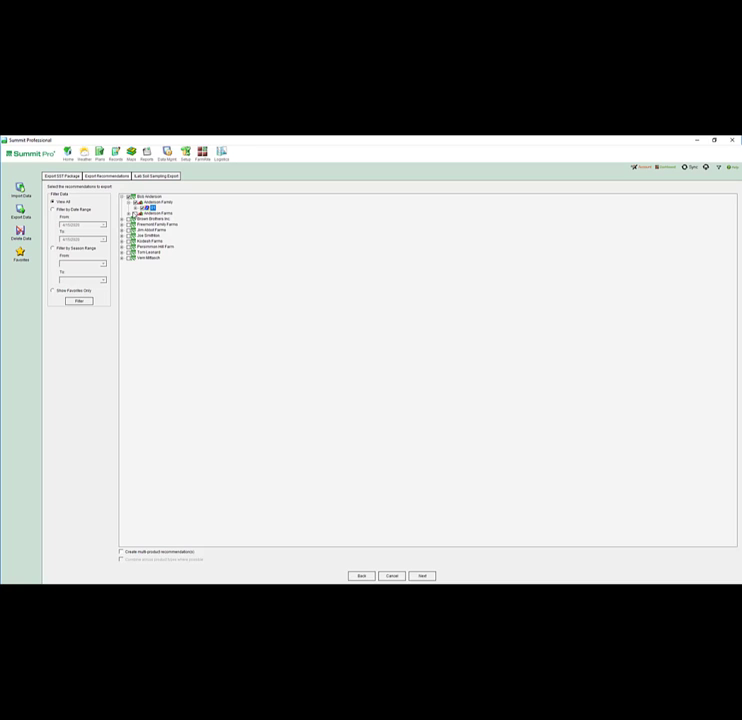
Step: Include the first 0-0-60 Potash Rec and the first 18-46-0 DAP-dap rec of field 06 in the grower's second farm
left_click(130, 213)
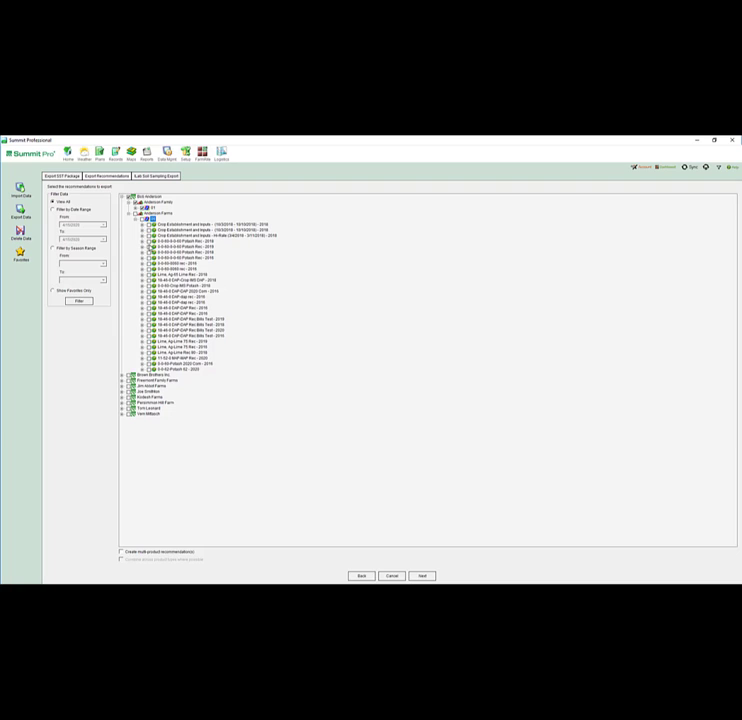
left_click(148, 241)
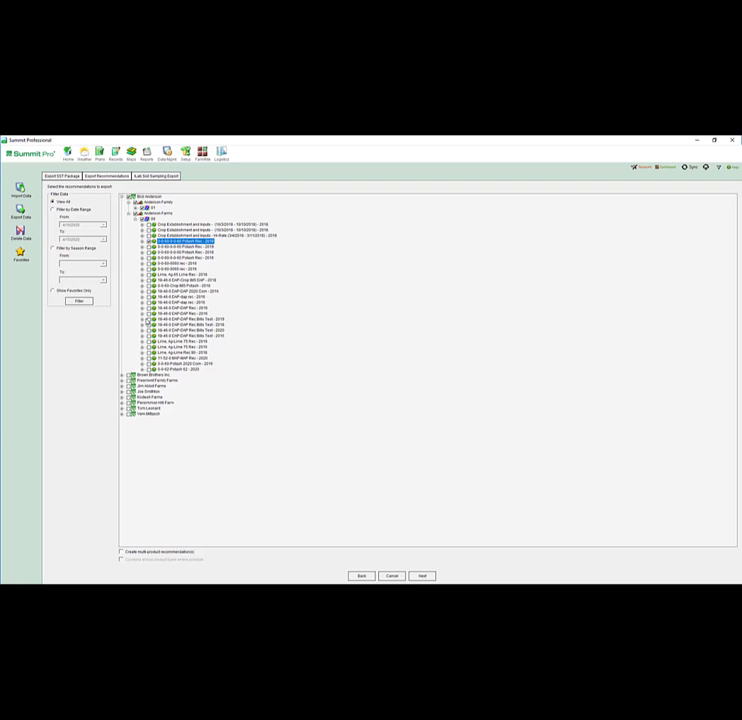
left_click(148, 296)
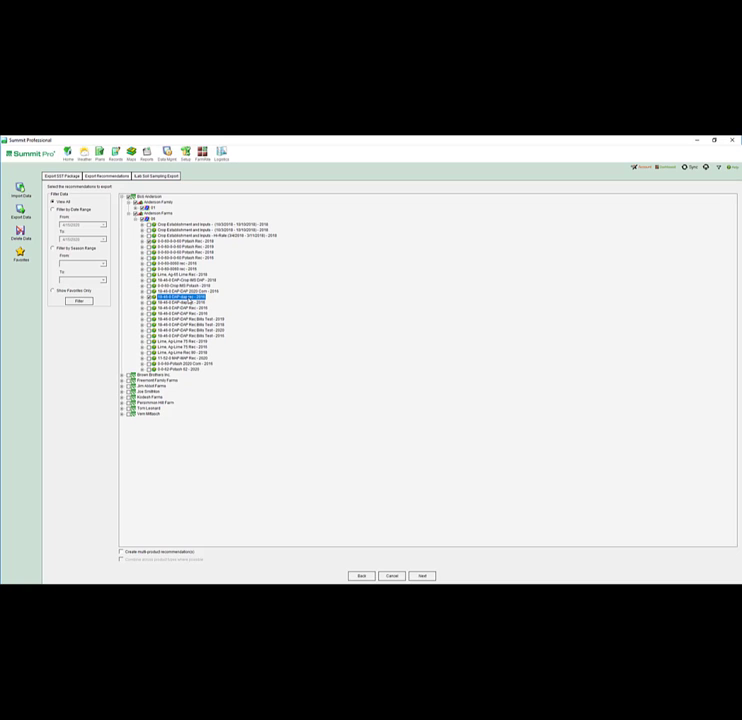
Step: Enable creating multi-product recommendations for the selected fields and proceed to the export details
left_click(121, 552)
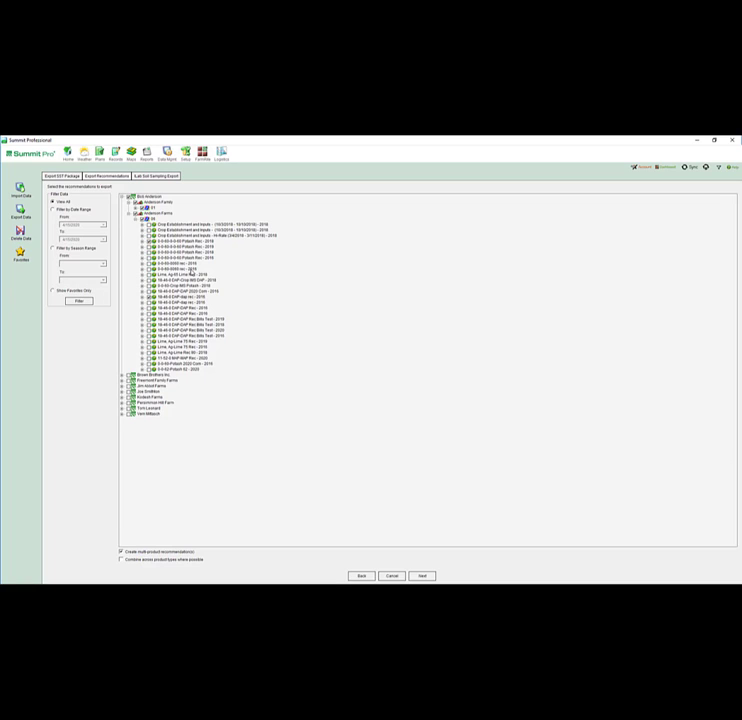
left_click(121, 551)
left_click(134, 207)
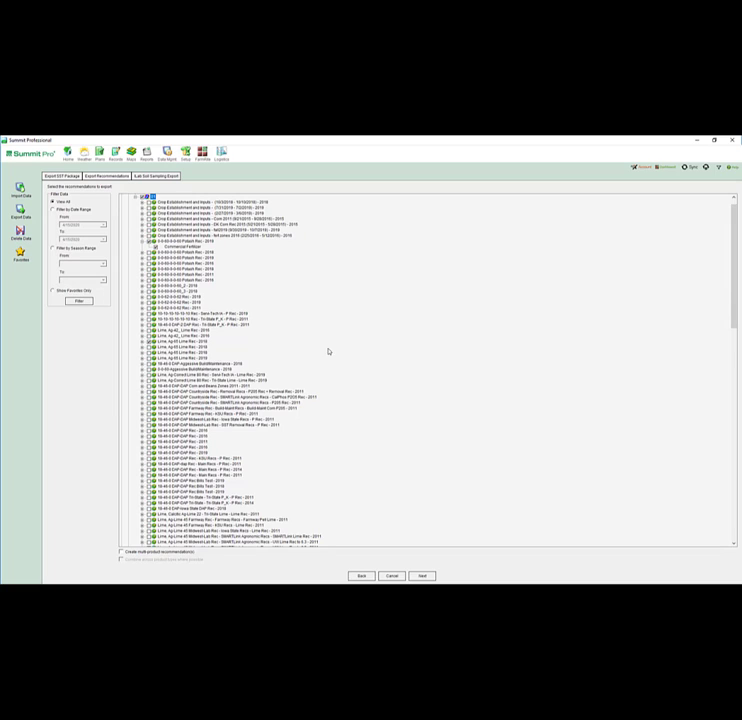
left_click(121, 552)
left_click(422, 576)
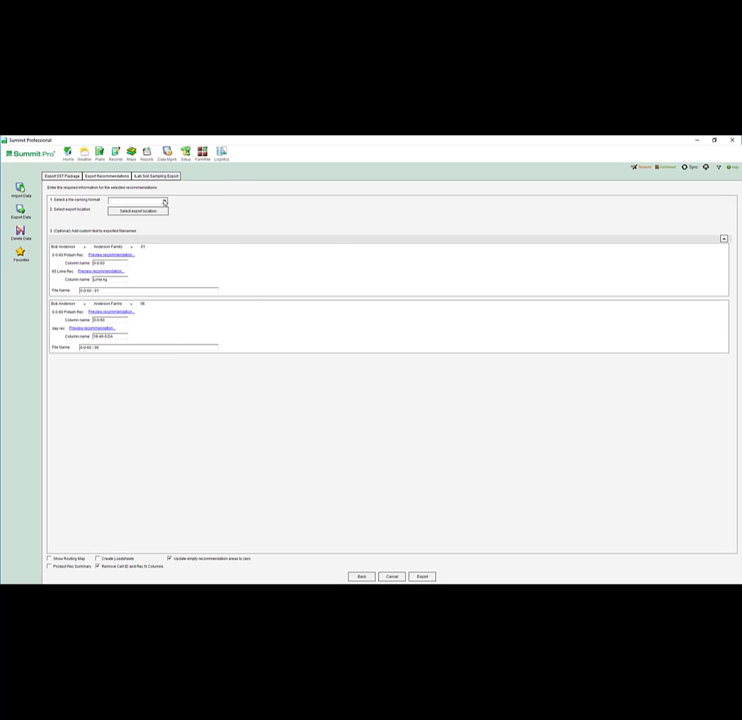
Step: Set the file naming format to Grower - Field and choose the grower's folder inside C:\2020 as the export location
left_click(165, 201)
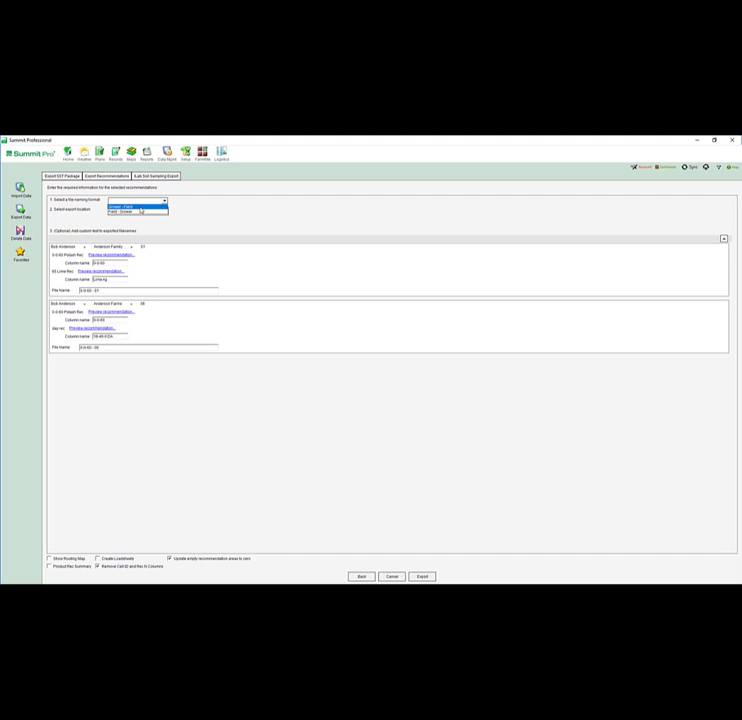
left_click(140, 207)
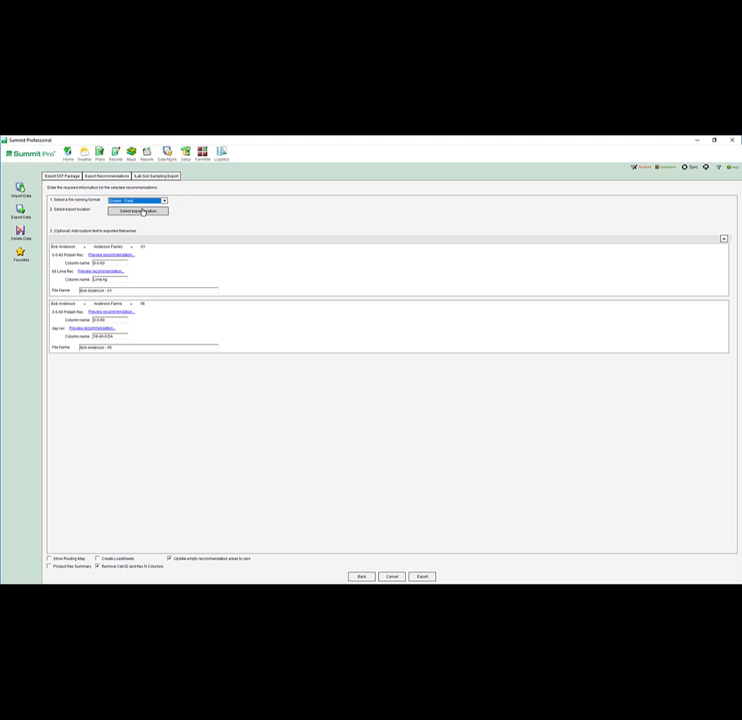
left_click(142, 211)
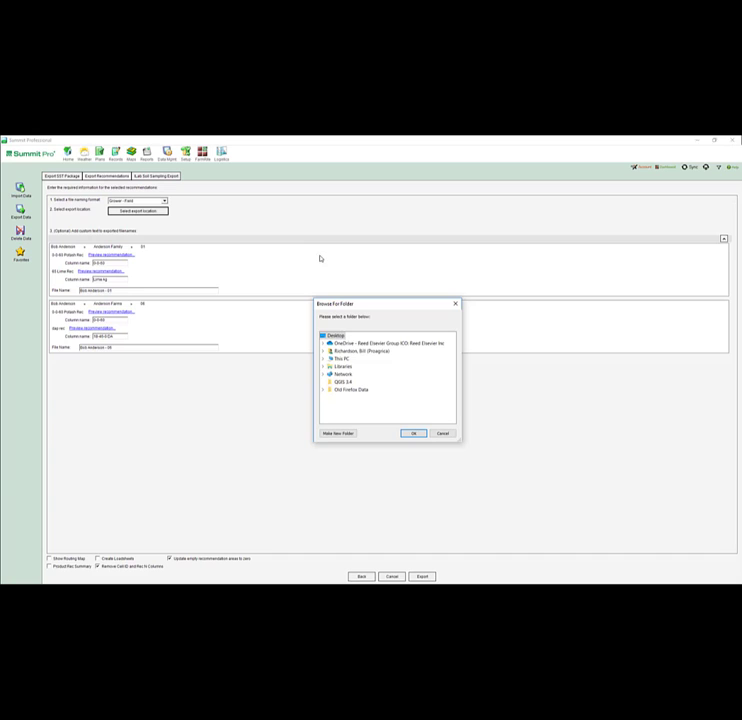
left_click(323, 358)
left_click(330, 413)
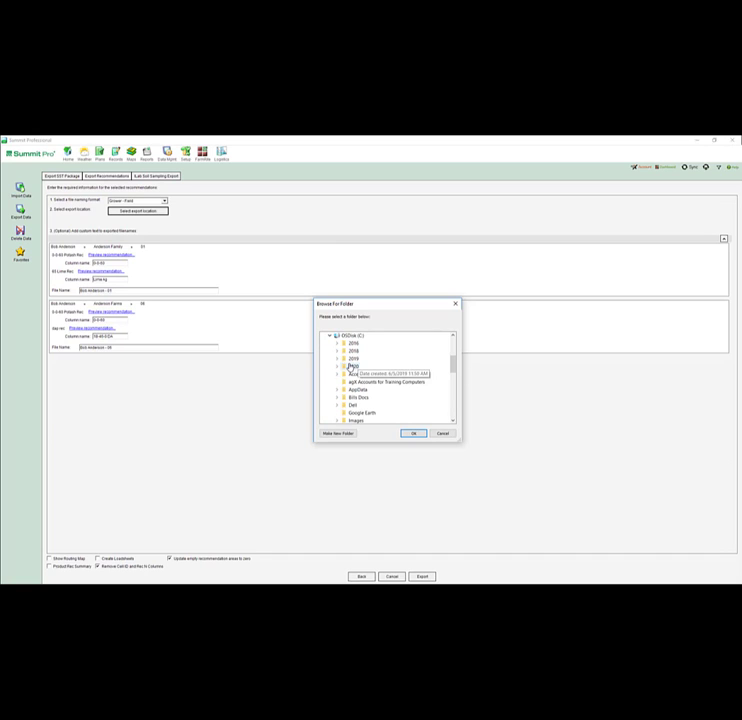
left_click(339, 367)
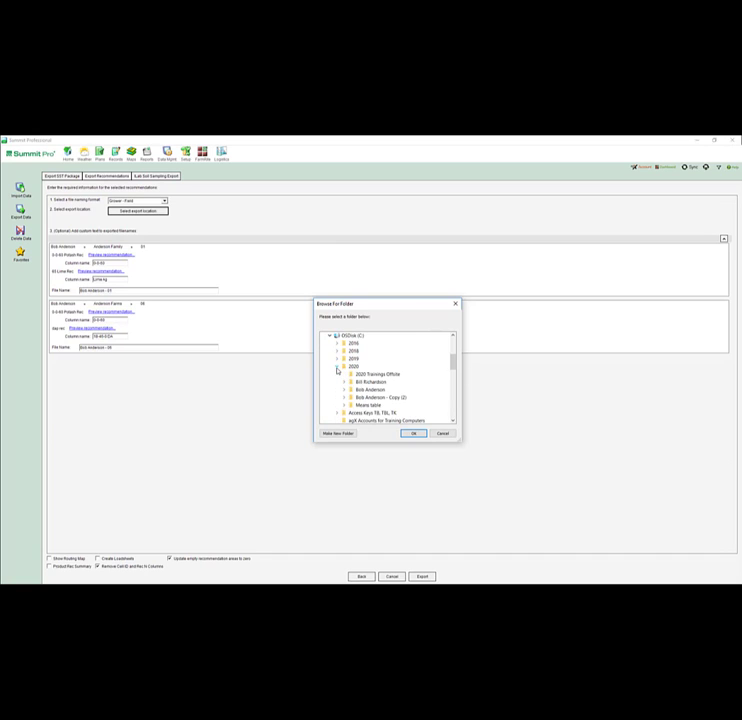
double_click(370, 390)
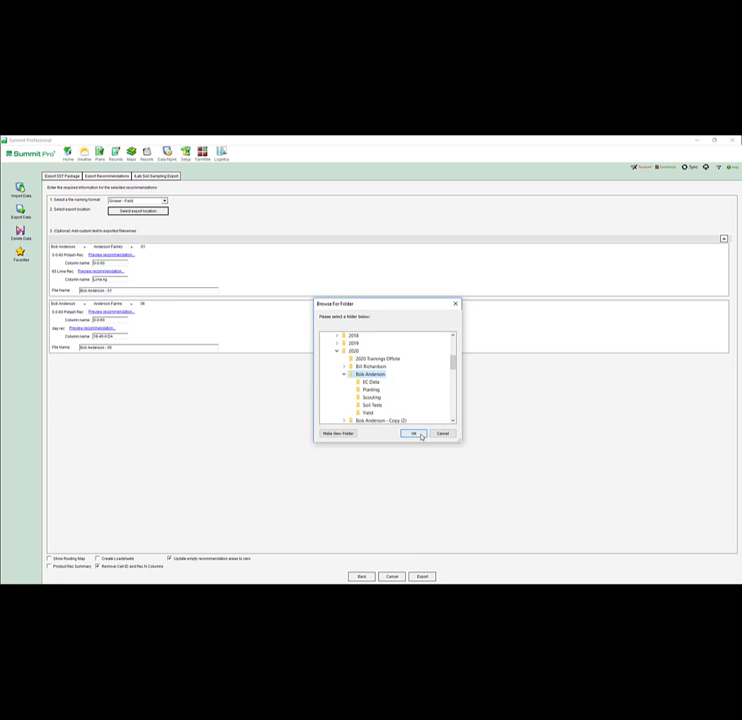
left_click(420, 433)
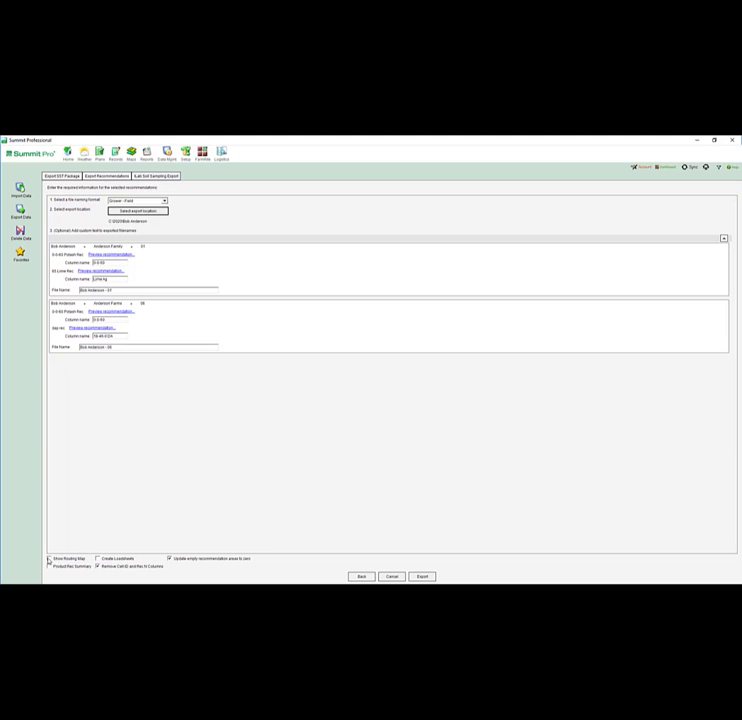
Step: Include the routing map and the product rec summary, and start exporting the recommendations
left_click(62, 560)
left_click(49, 566)
left_click(422, 577)
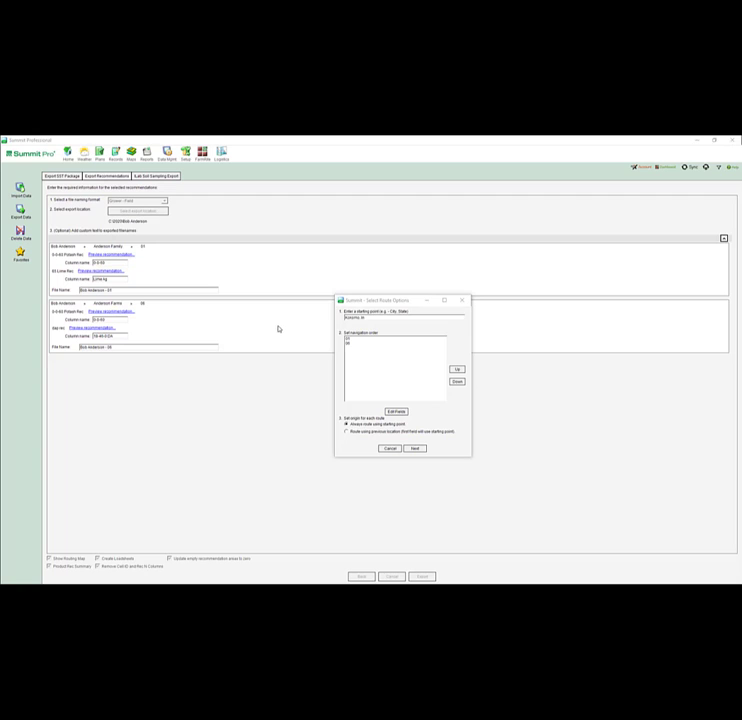
Step: Set the route origin to use the previous location and generate the field routes
double_click(368, 318)
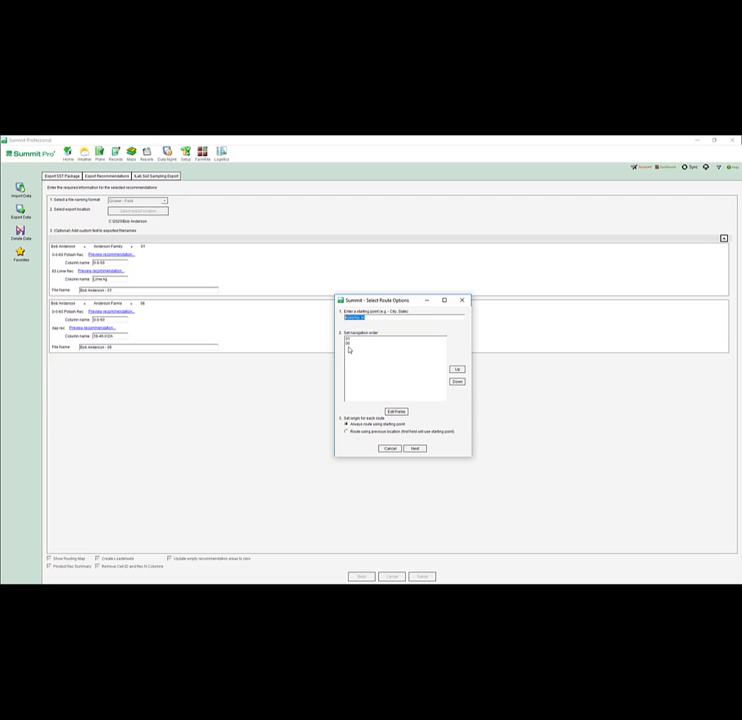
left_click(357, 433)
left_click(414, 449)
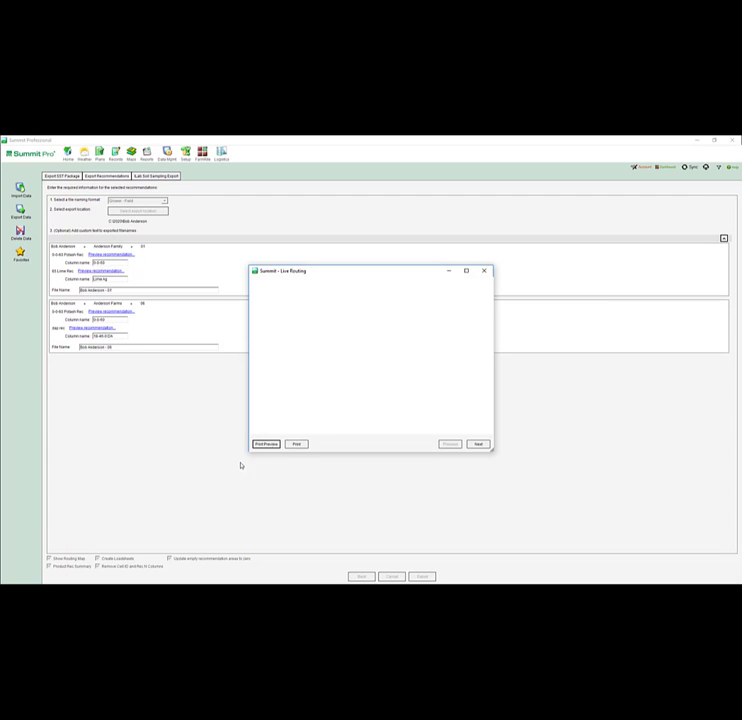
Step: View the routing reports for both fields at full size, close them and finish the export
left_click(466, 270)
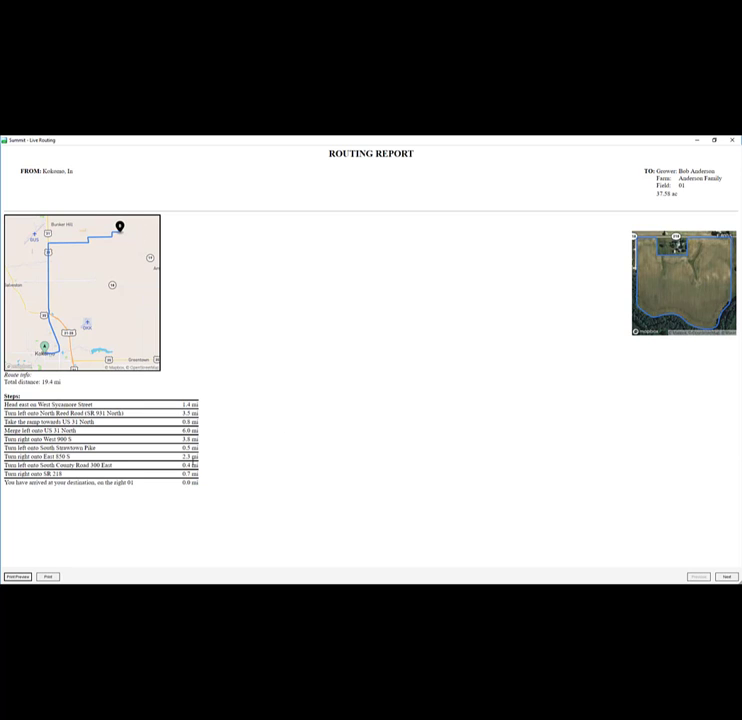
left_click(725, 577)
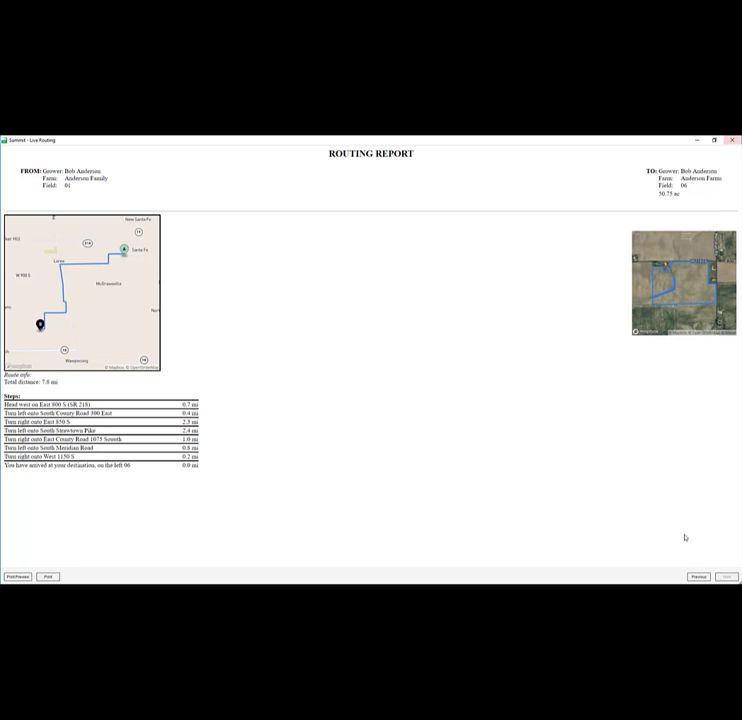
left_click(731, 140)
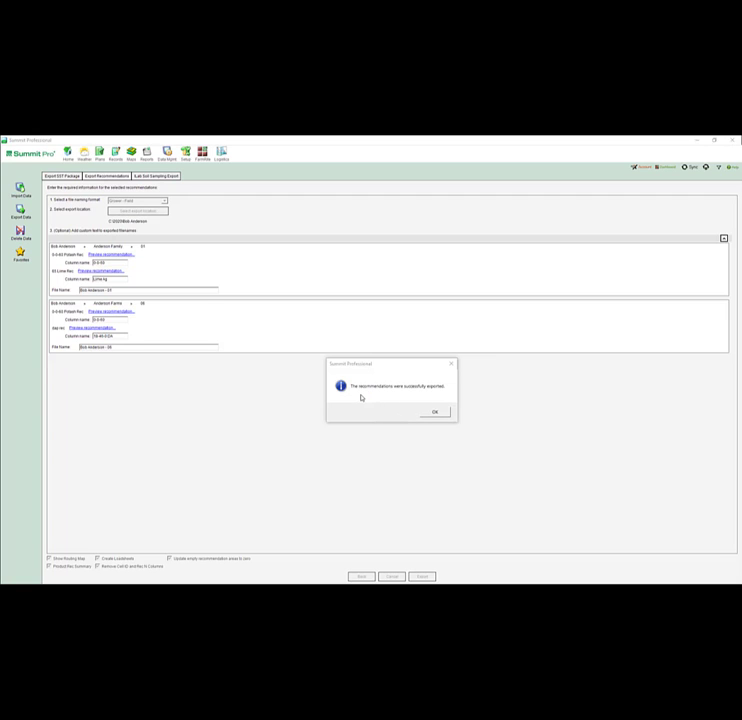
left_click(436, 413)
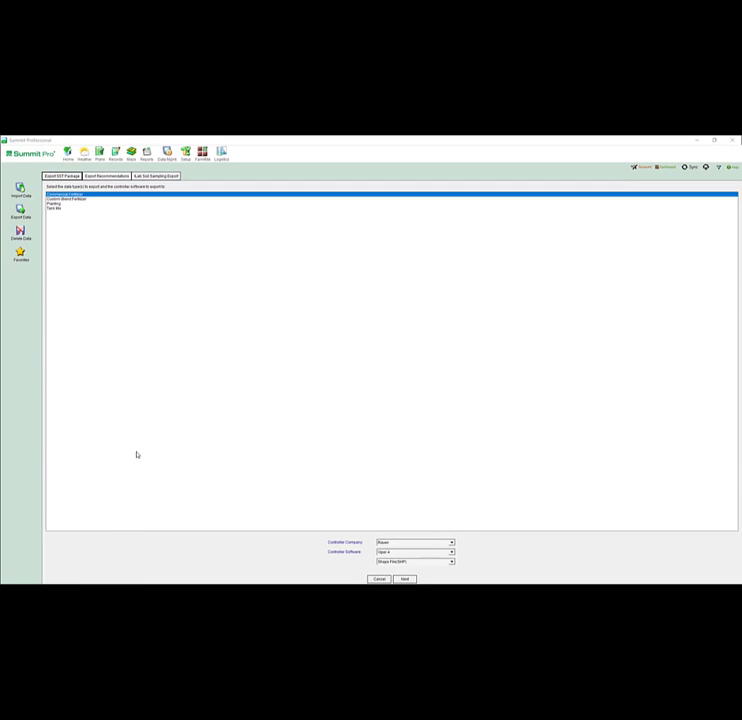
Step: Switch to File Explorer and open the grower's export folder inside C:\2020
left_click_drag(2, 204, 348, 137)
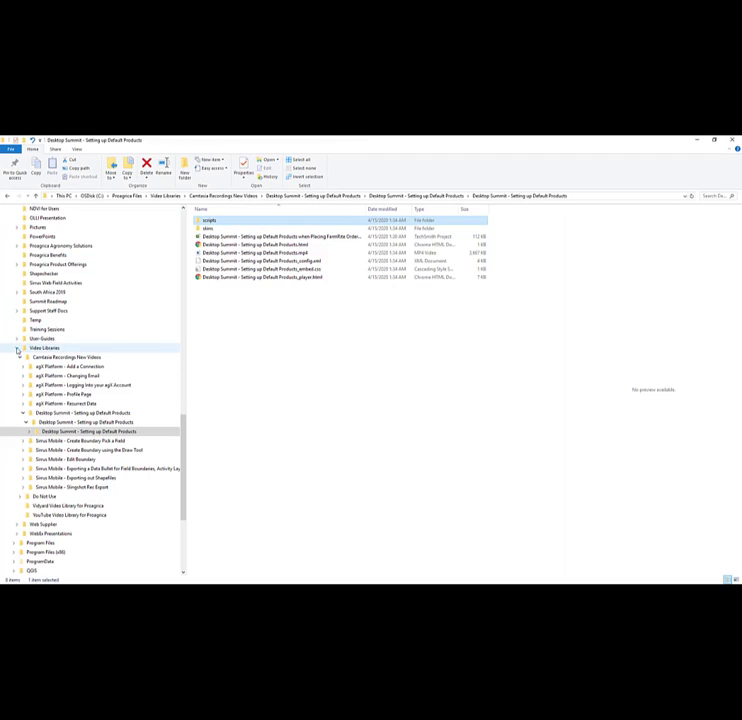
left_click(18, 347)
left_click_drag(186, 458, 188, 220)
left_click(13, 369)
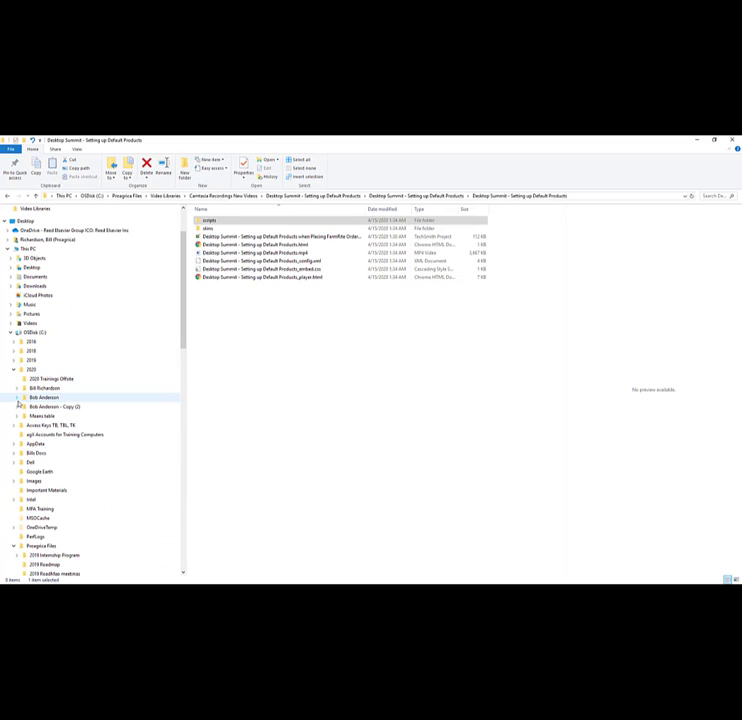
left_click(40, 397)
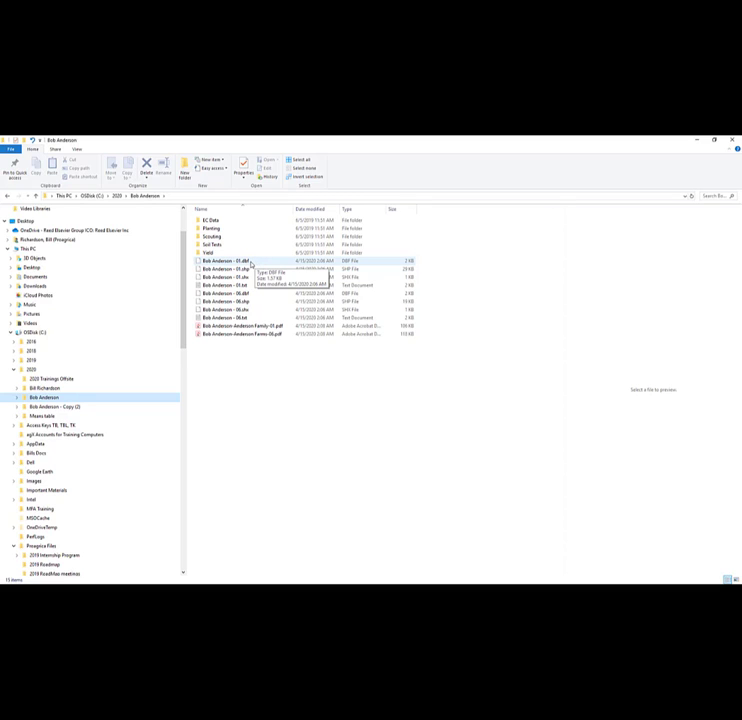
Step: Select the exported .dbf, .shp and .shx files of field 01
left_click(251, 262)
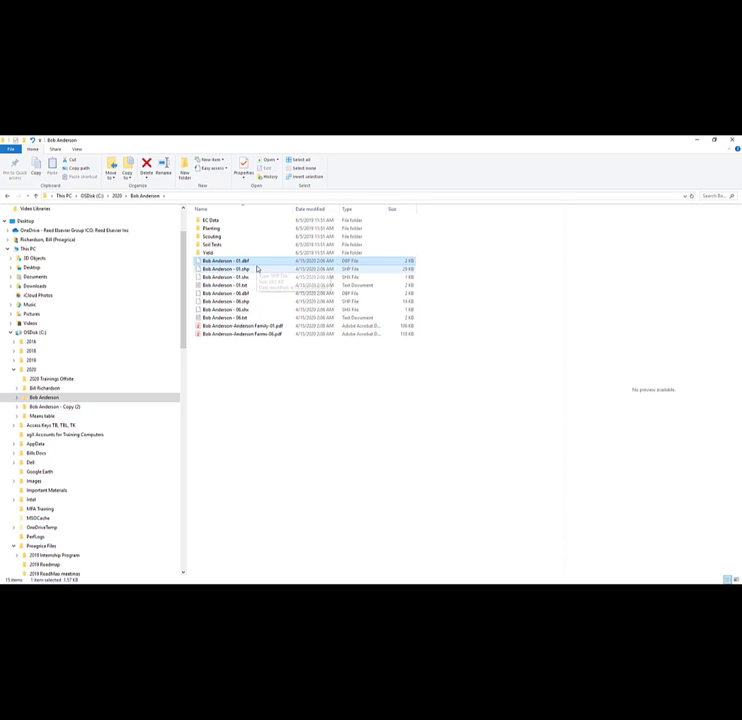
left_click(249, 270, "ctrl")
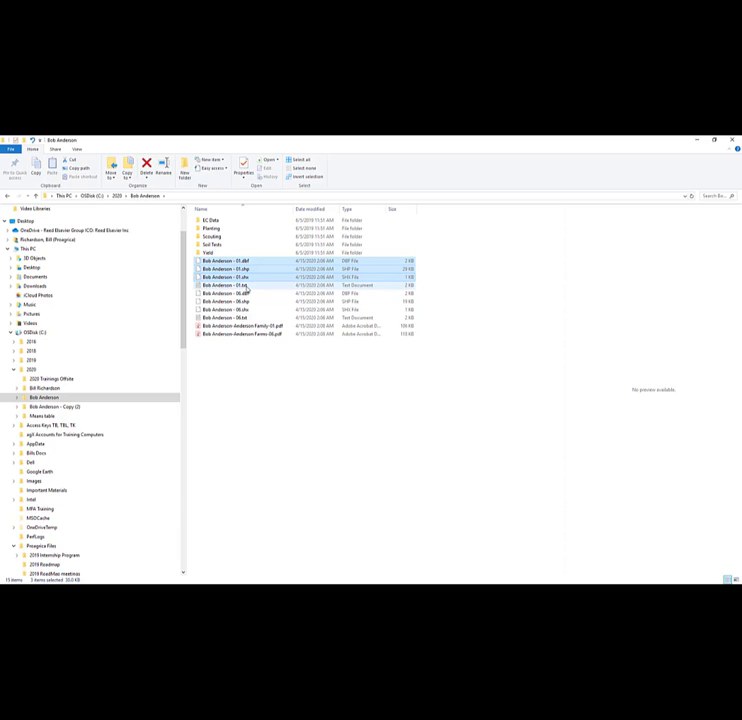
Step: Preview the exported .txt recommendation files of field 01 and field 06
left_click(246, 287)
key("F2")
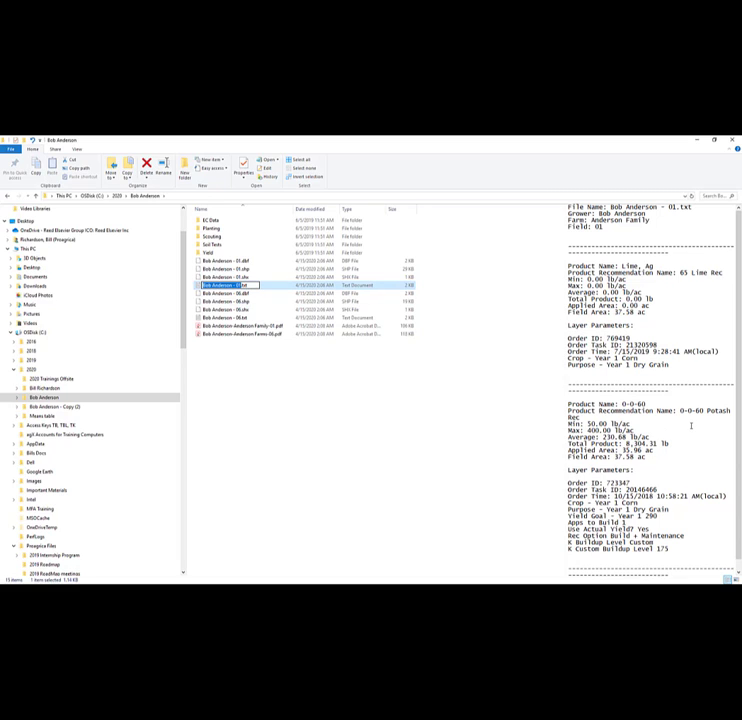
left_click(280, 382)
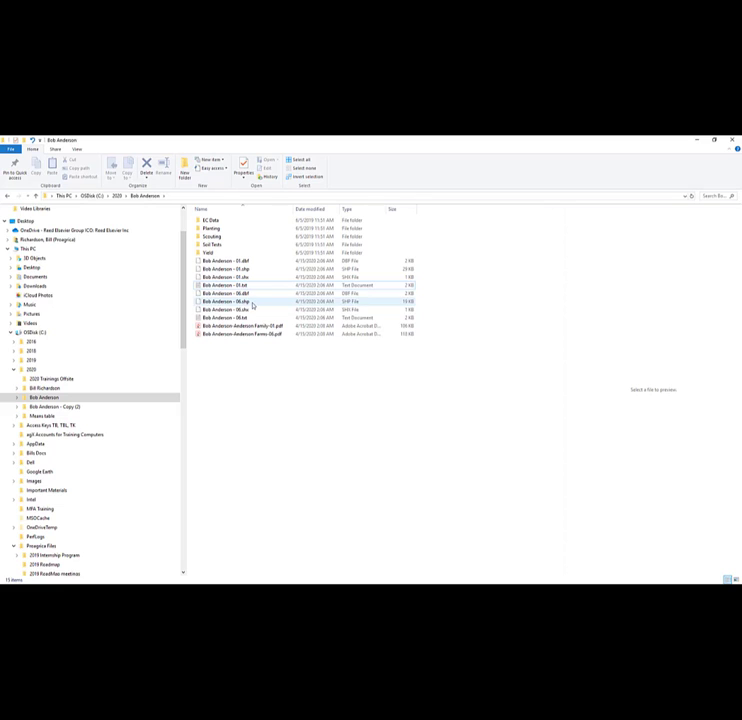
left_click(250, 317)
left_click(680, 317)
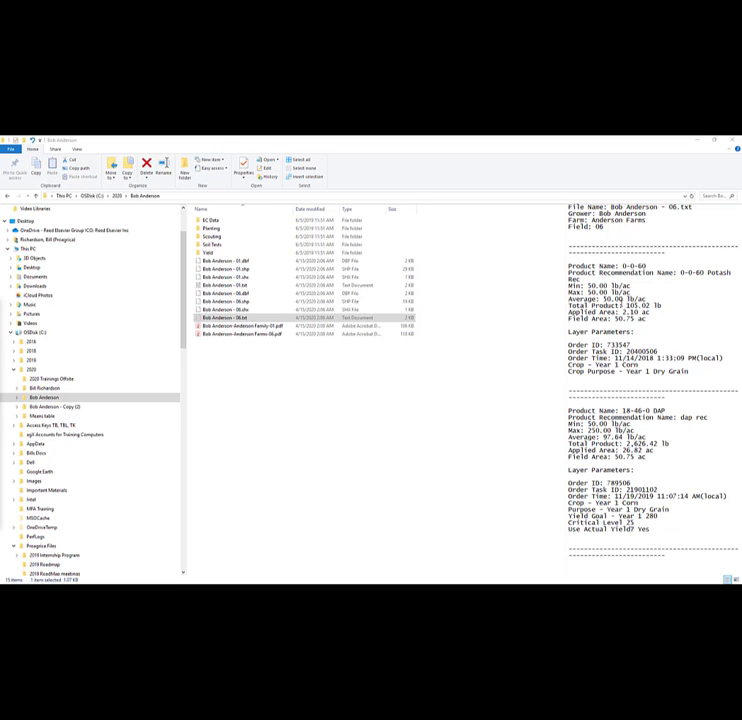
Step: Open the exported PDF of field 01 in Adobe Acrobat Reader and review its product recommendation table and rate maps
double_click(250, 327)
left_click_drag(535, 281, 404, 136)
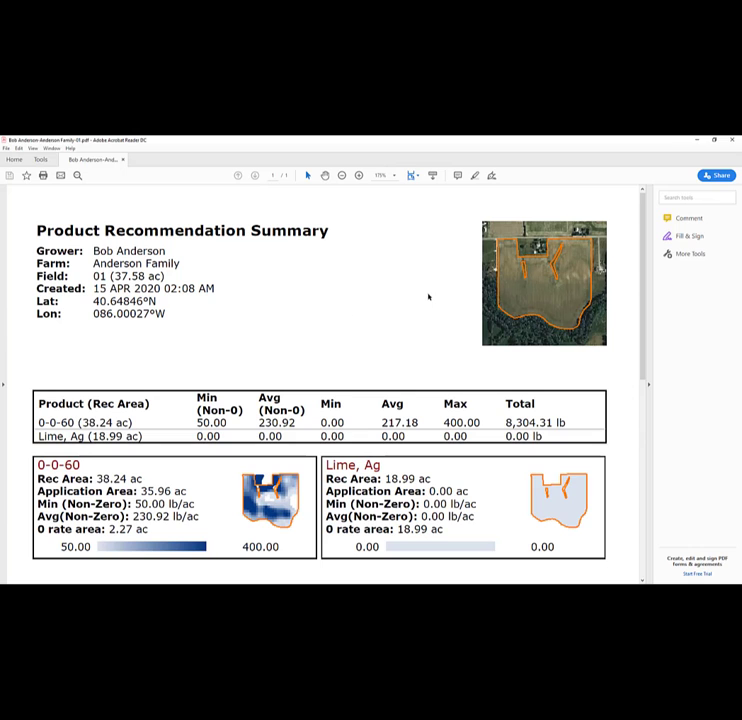
scroll(430, 296, "down", 1)
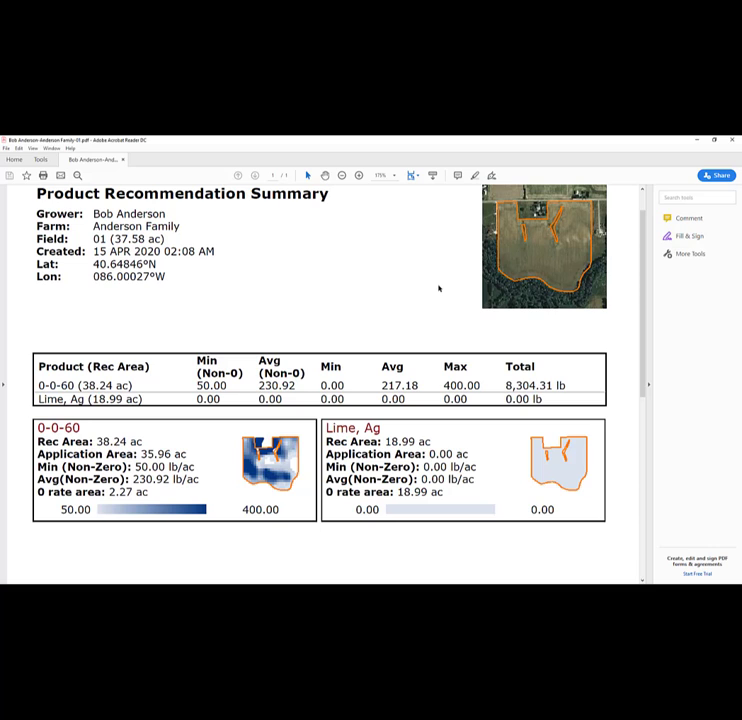
scroll(438, 288, "down", 4)
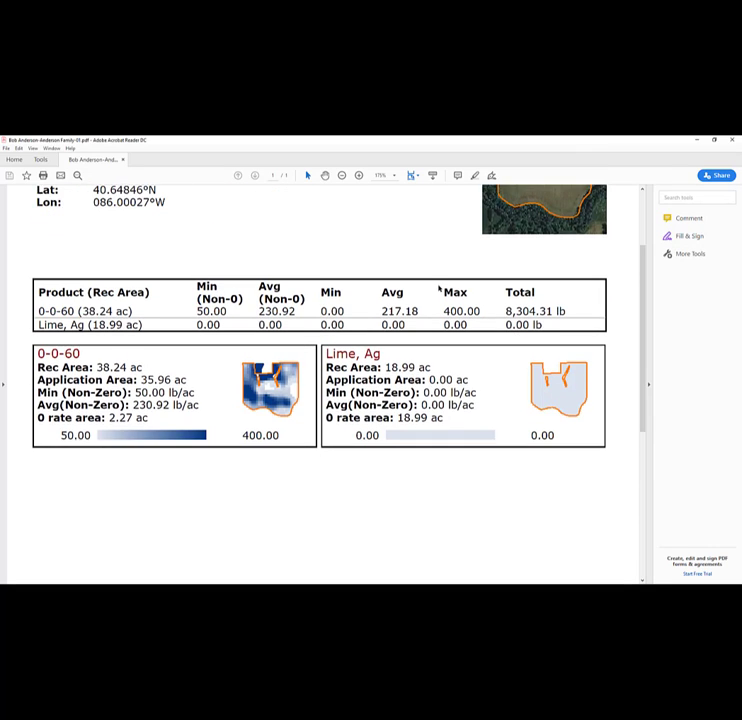
scroll(439, 288, "up", 2)
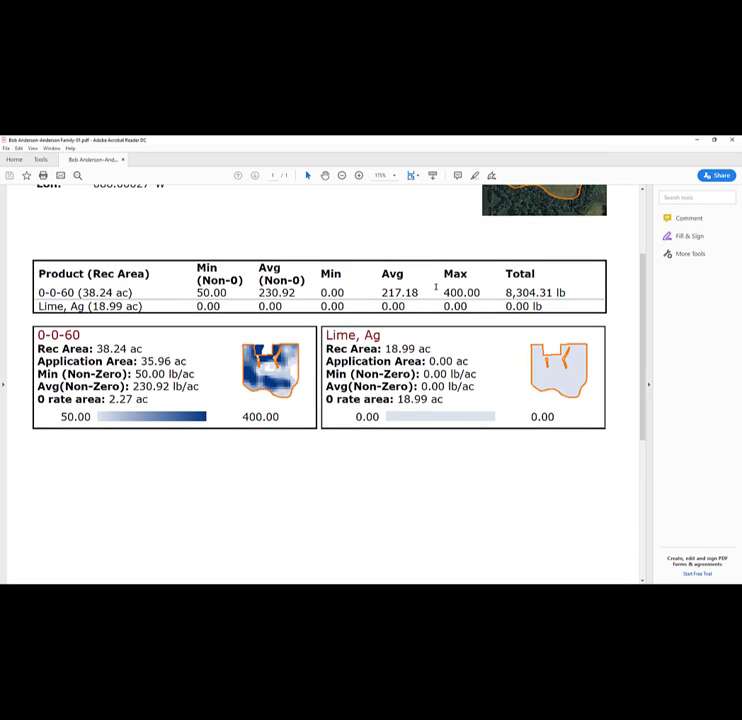